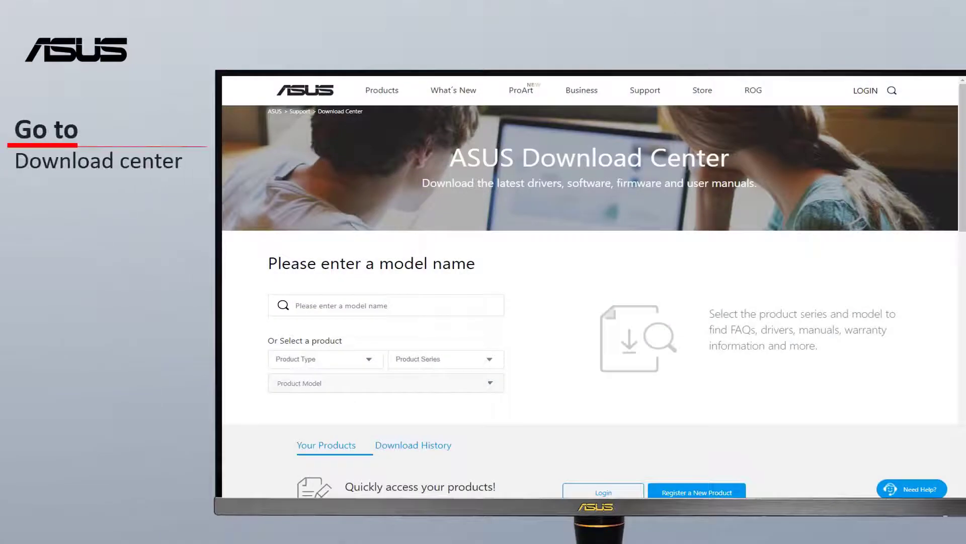
Find the PRIME Z490-A board and open its Driver & Tools page
{"action": "left_click", "coordinate": [303, 303]}
{"action": "type", "text": "PRIME Z490-A"}
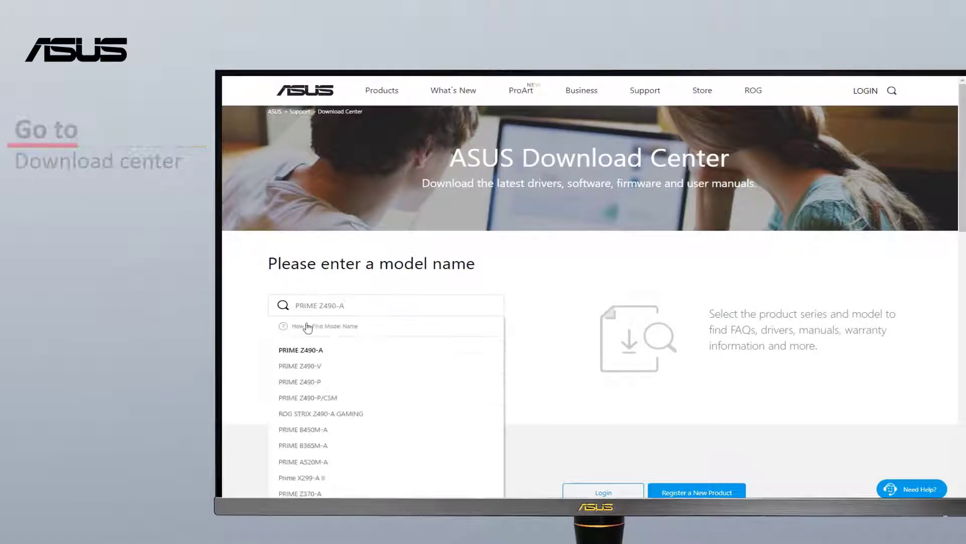
{"action": "left_click", "coordinate": [308, 350]}
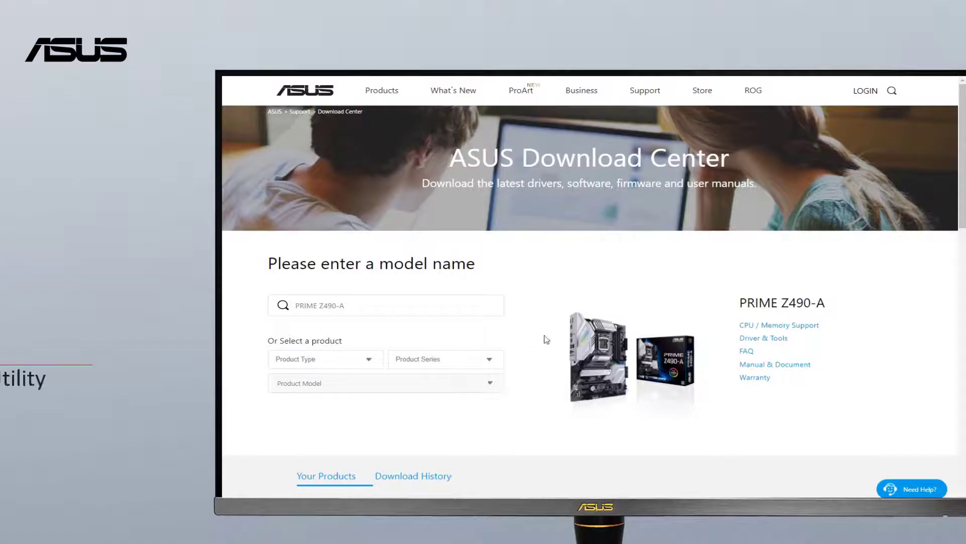
{"action": "left_click", "coordinate": [764, 337]}
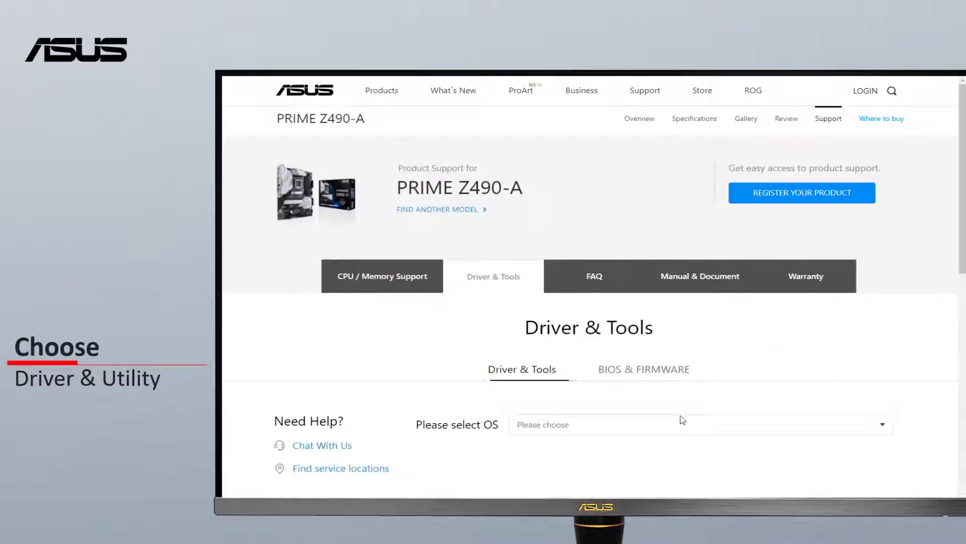
Choose Windows 10 64-bit and download AI Suite 3 V3.00.59 from the utilities list
{"action": "left_click", "coordinate": [682, 420]}
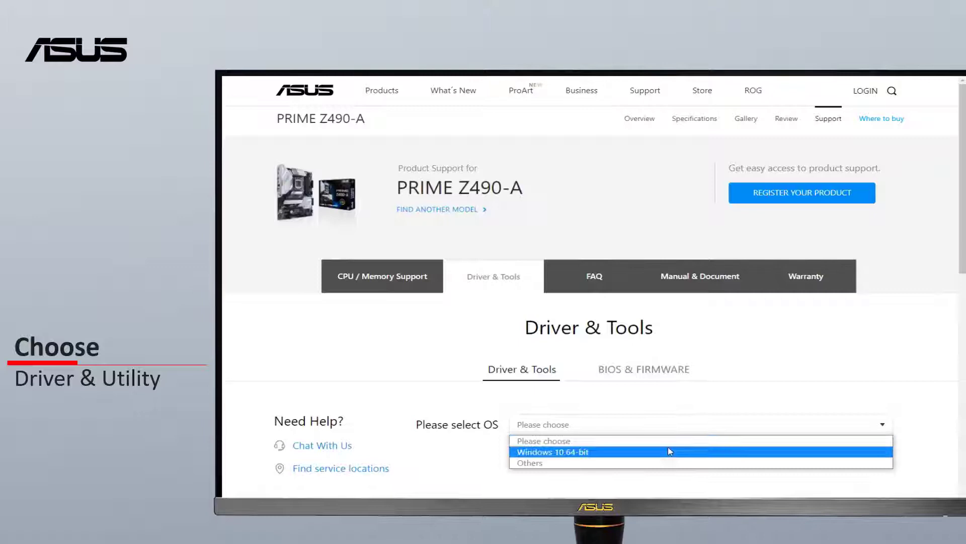
{"action": "left_click", "coordinate": [669, 446]}
{"action": "scroll", "coordinate": [727, 396], "scroll_direction": "down", "scroll_amount": 3}
{"action": "scroll", "coordinate": [727, 396], "scroll_direction": "down", "scroll_amount": 3}
{"action": "scroll", "coordinate": [727, 396], "scroll_direction": "down", "scroll_amount": 2}
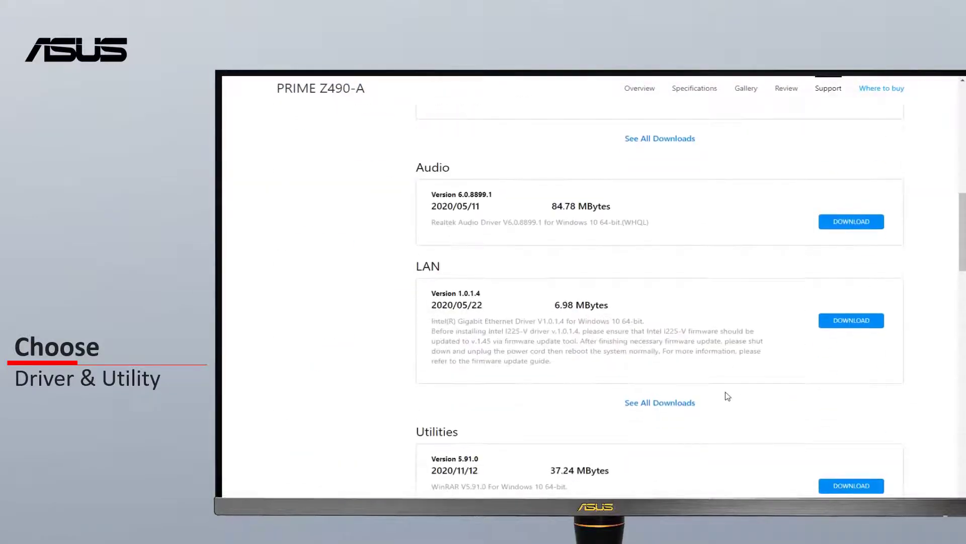
{"action": "scroll", "coordinate": [727, 396], "scroll_direction": "down", "scroll_amount": 2}
{"action": "left_click", "coordinate": [678, 380]}
{"action": "scroll", "coordinate": [677, 382], "scroll_direction": "down", "scroll_amount": 3}
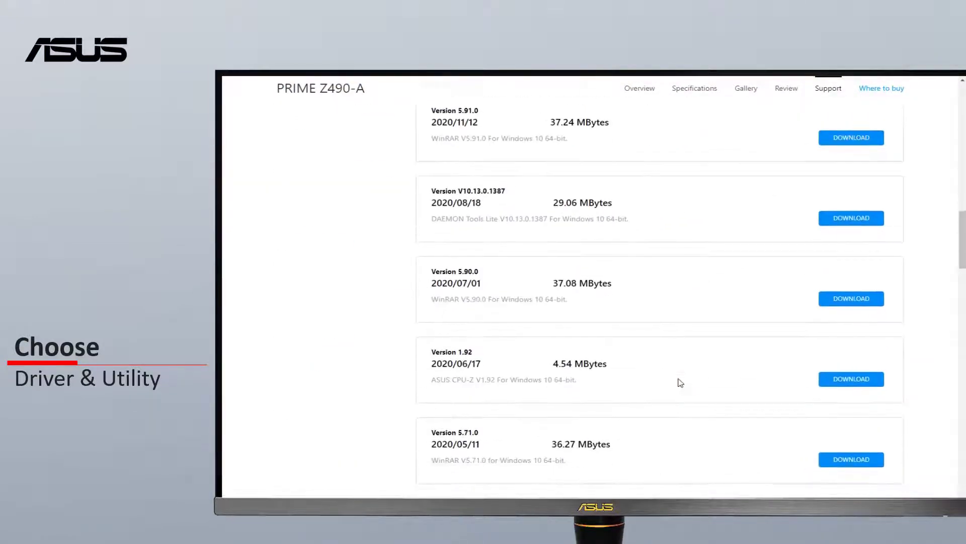
{"action": "scroll", "coordinate": [678, 382], "scroll_direction": "down", "scroll_amount": 3}
{"action": "scroll", "coordinate": [678, 382], "scroll_direction": "down", "scroll_amount": 3}
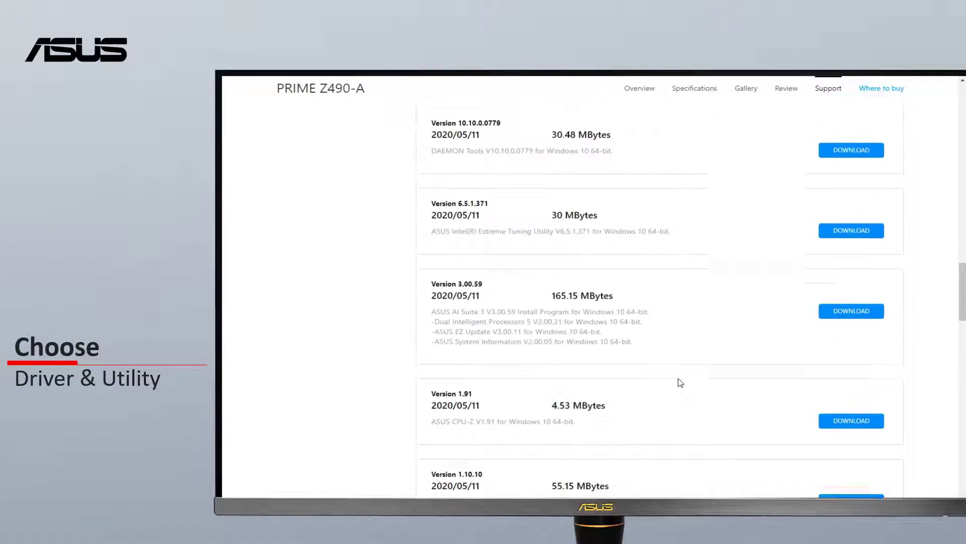
{"action": "left_click", "coordinate": [851, 304]}
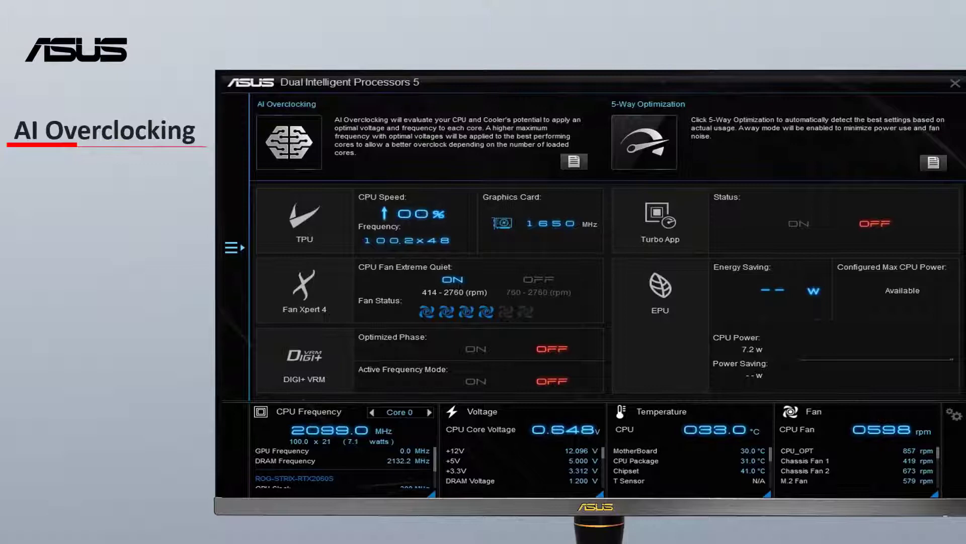
Start AI Overclocking of the CPU in Dual Intelligent Processors 5
{"action": "left_click", "coordinate": [278, 154]}
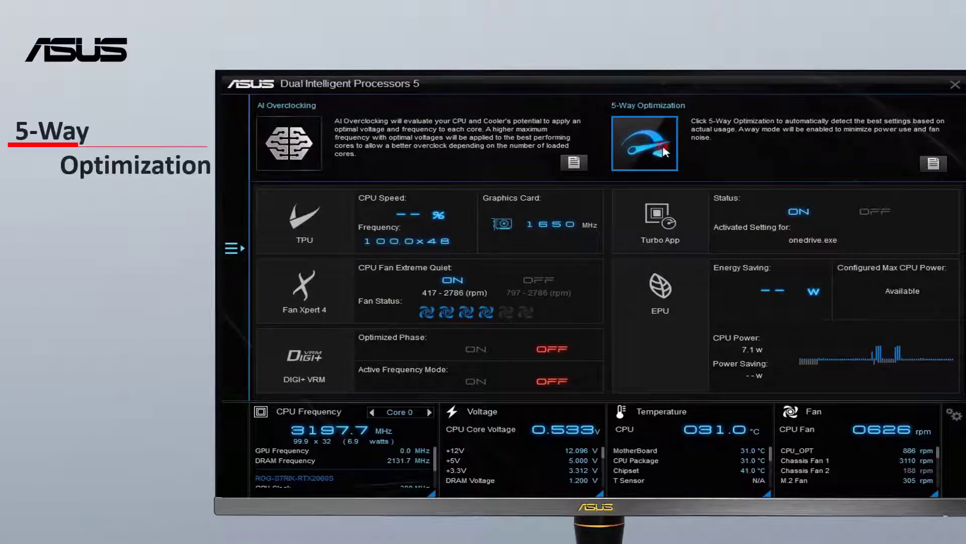
Start 5-Way Optimization tuning and accept the warning to begin the stress test
{"action": "left_click", "coordinate": [664, 151]}
{"action": "scroll", "coordinate": [663, 143], "scroll_direction": "down", "scroll_amount": 3}
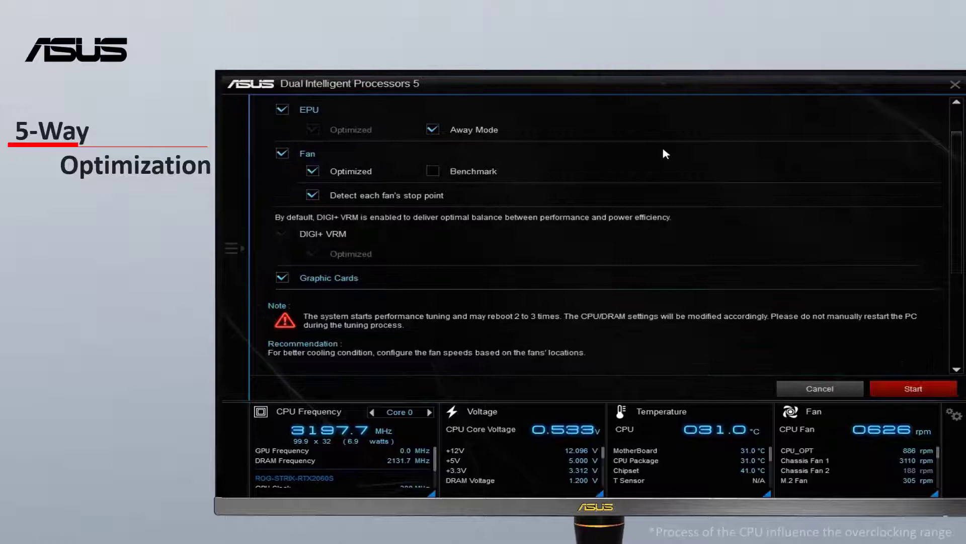
{"action": "scroll", "coordinate": [662, 144], "scroll_direction": "down", "scroll_amount": 2}
{"action": "scroll", "coordinate": [664, 151], "scroll_direction": "down", "scroll_amount": 3}
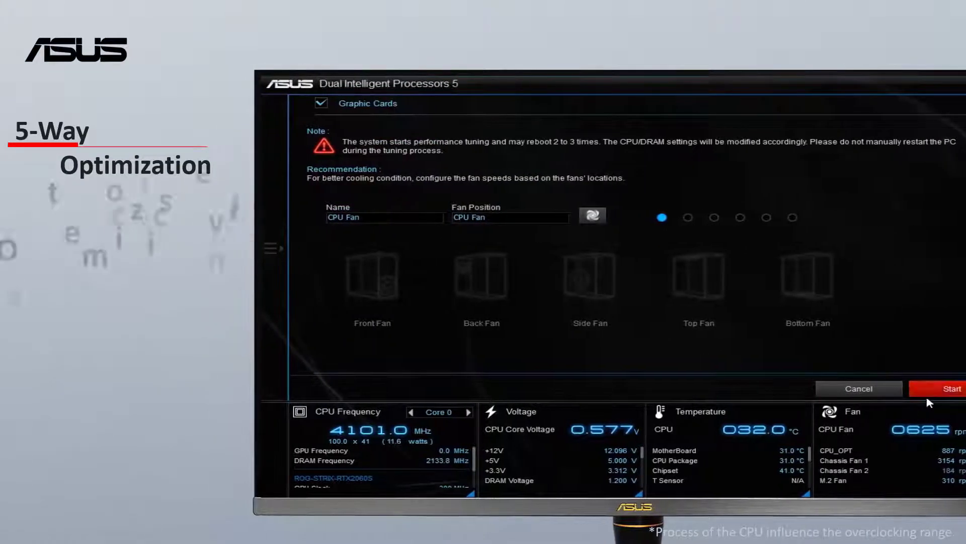
{"action": "left_click", "coordinate": [949, 388]}
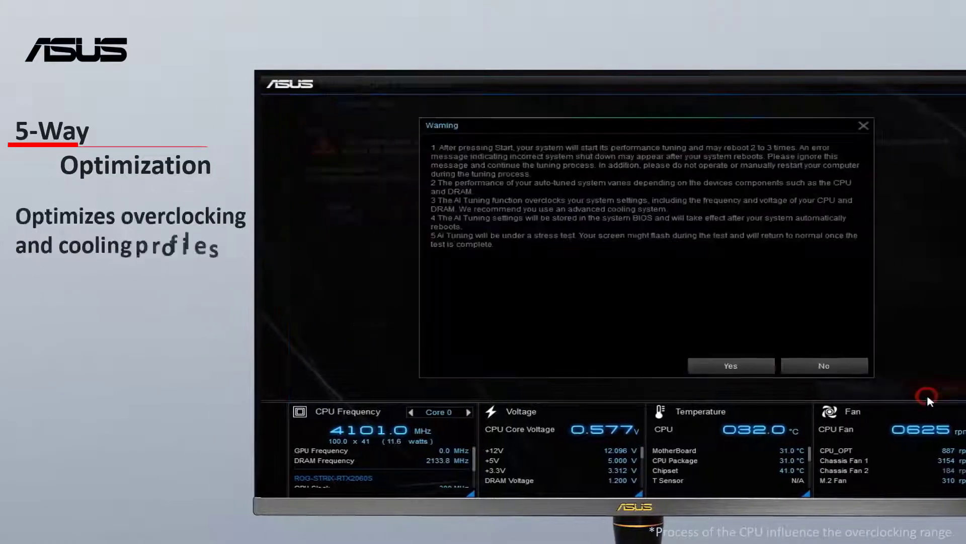
{"action": "left_click", "coordinate": [750, 371]}
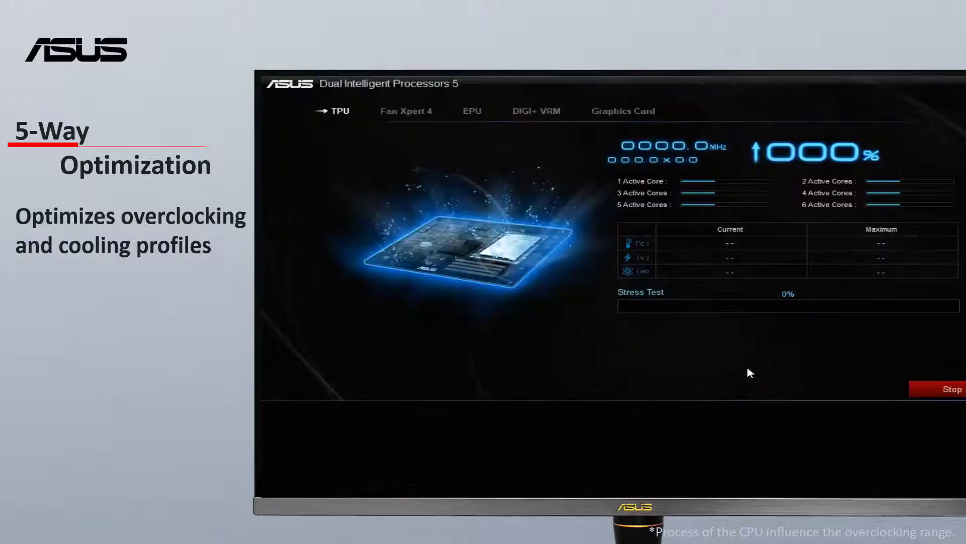